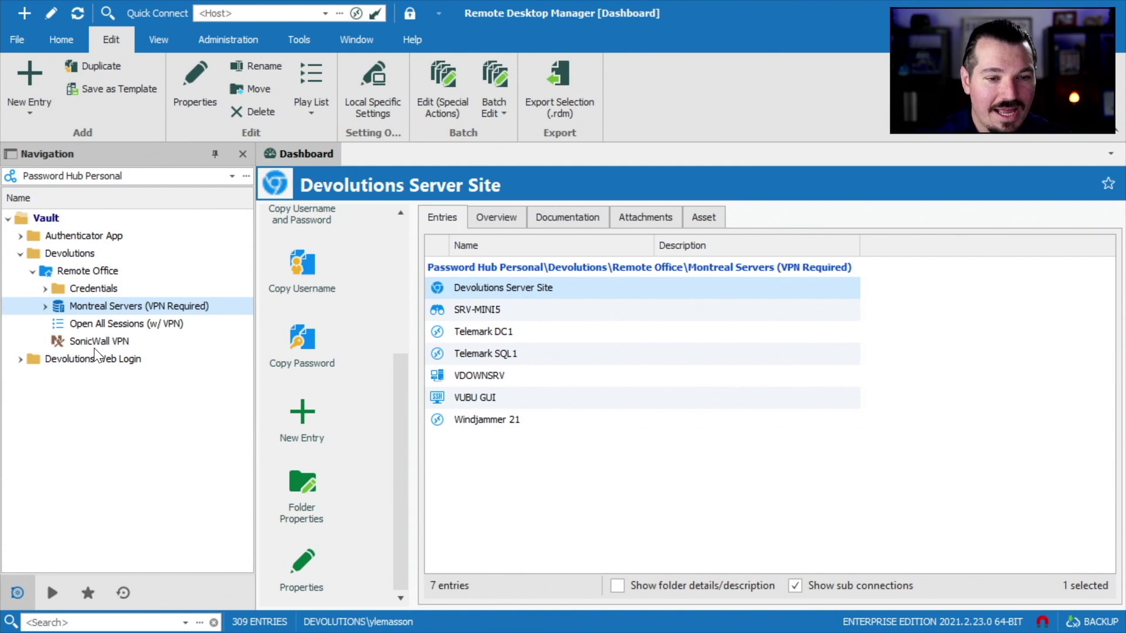
Step: Check the SonicWall VPN entry, expand Montreal Servers, and select Devolutions Server Site through Windjammer 21
click(92, 342)
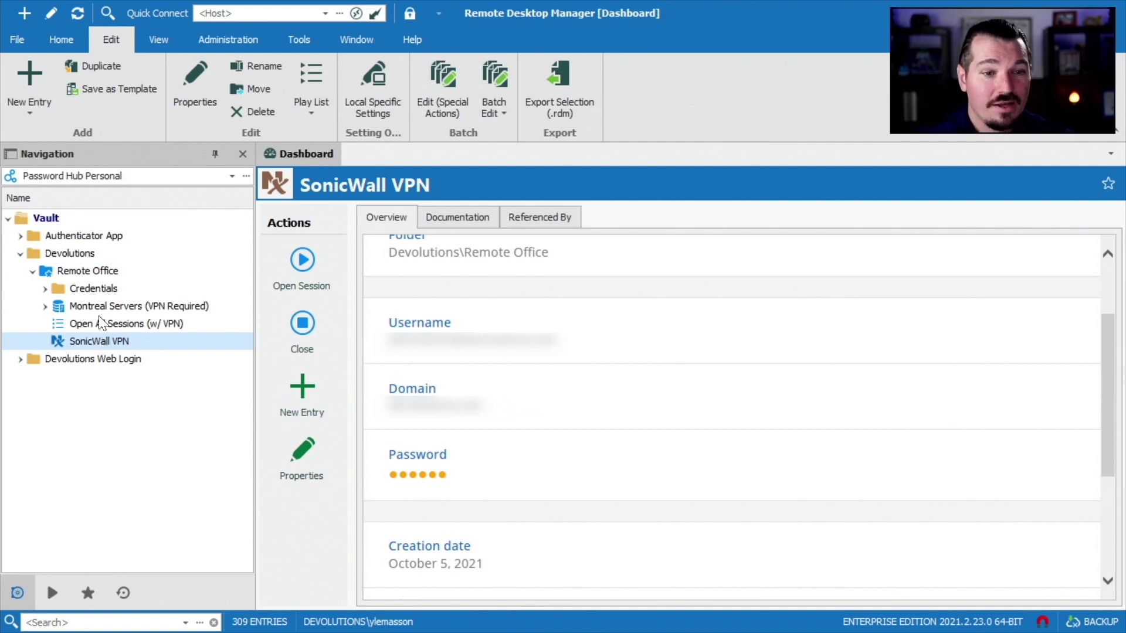
click(46, 306)
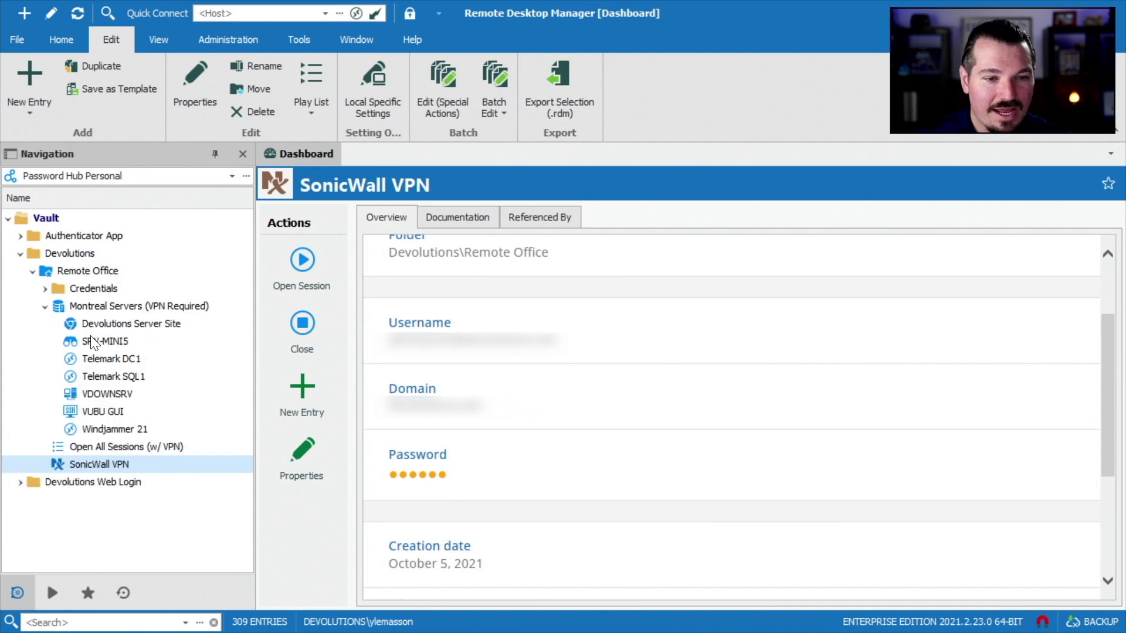
click(96, 323)
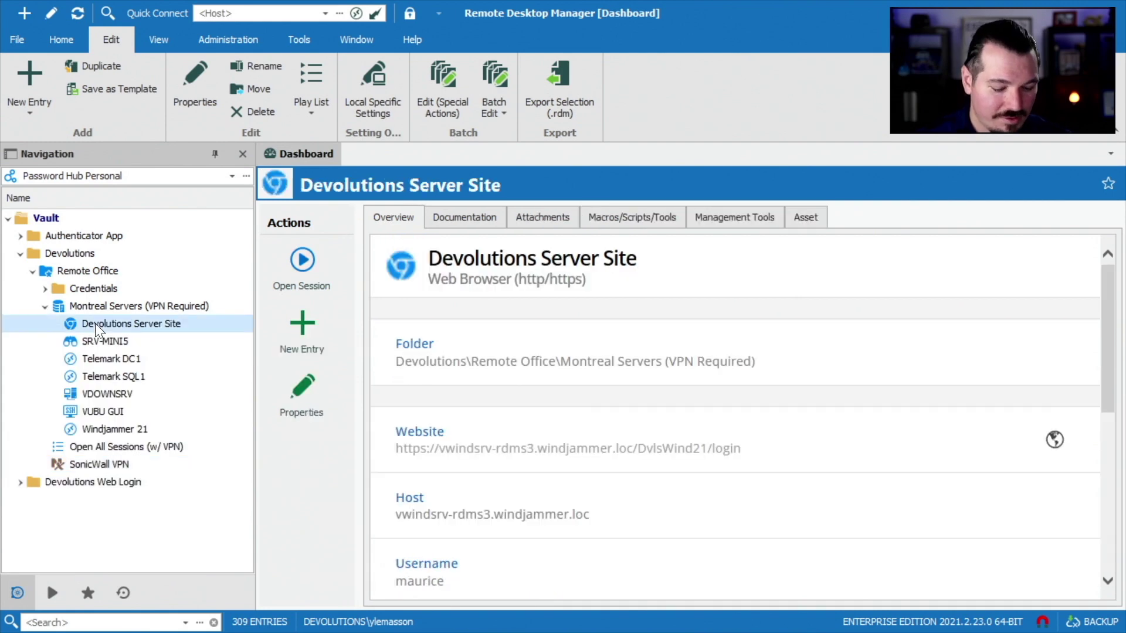
shift+click(106, 427)
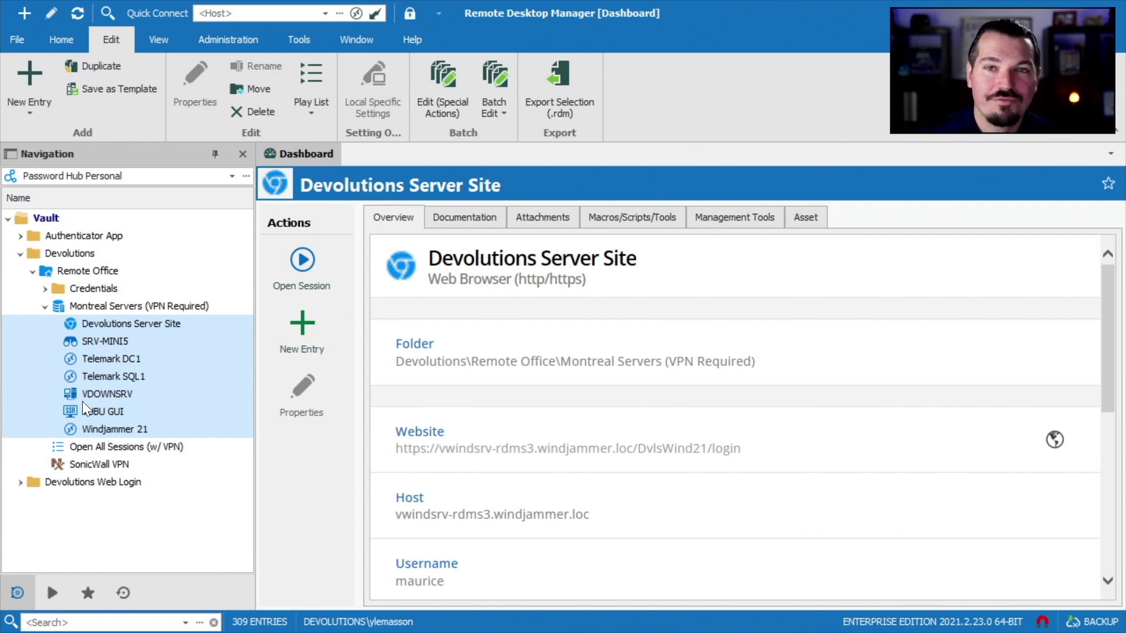
Step: Try connecting Telemark DC1, dismiss the no-VPN failure, and reselect all seven entries
click(115, 359)
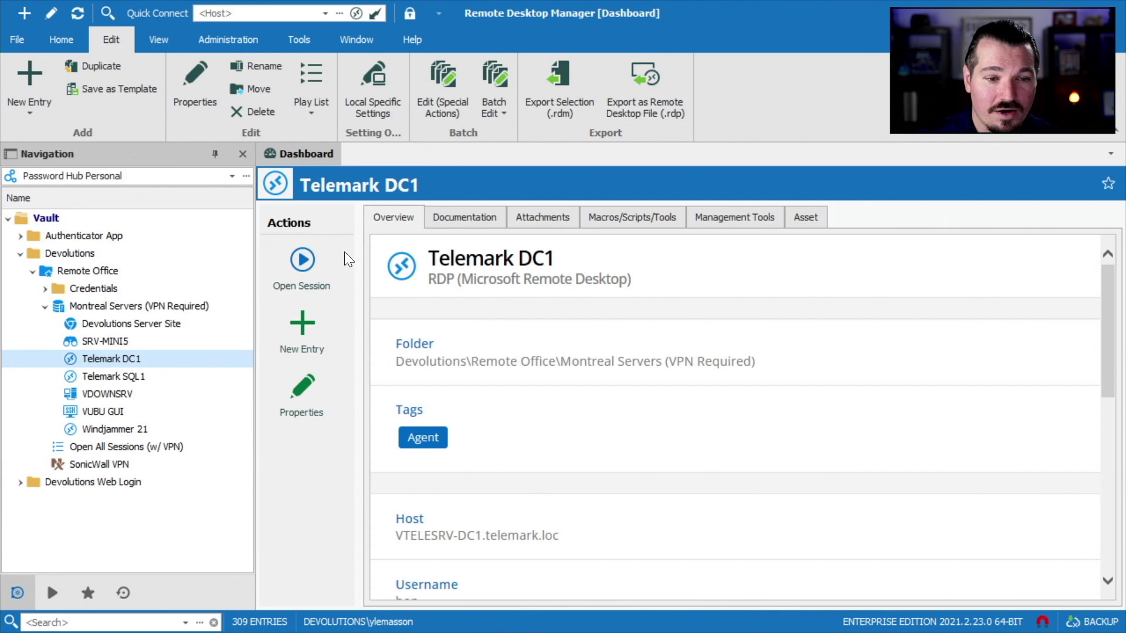
click(309, 269)
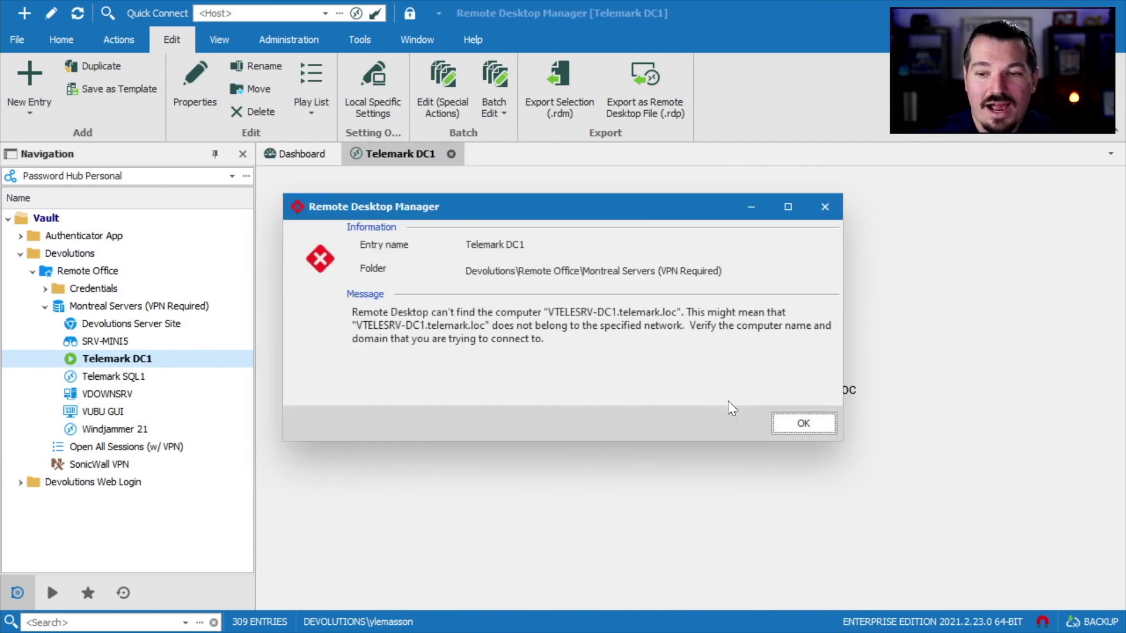
click(803, 423)
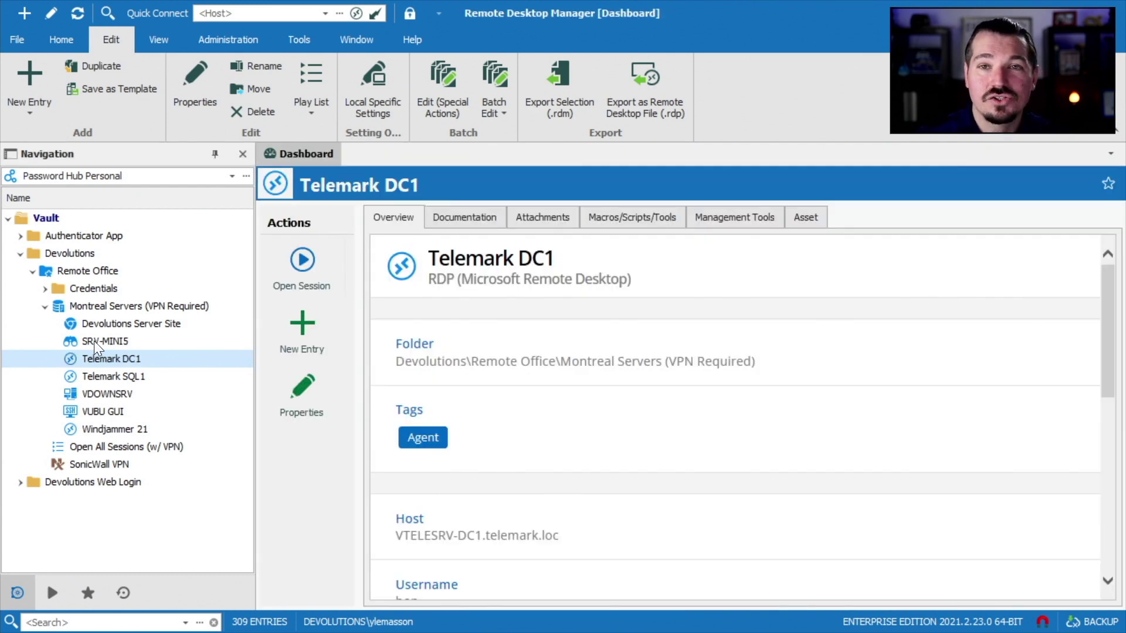
click(91, 325)
shift+click(109, 433)
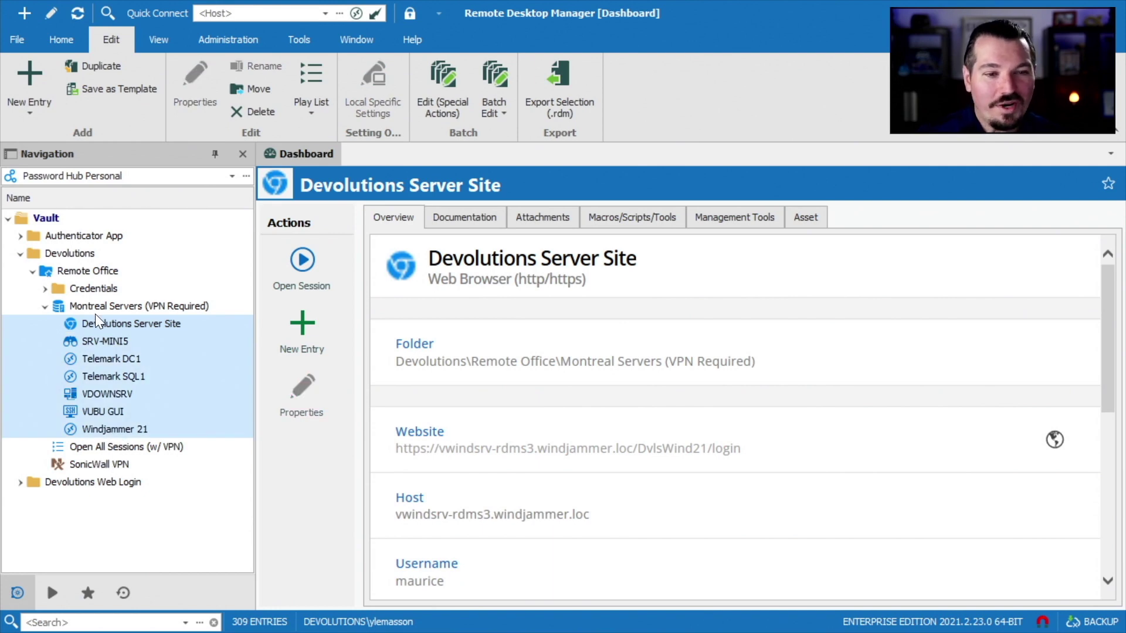
click(81, 307)
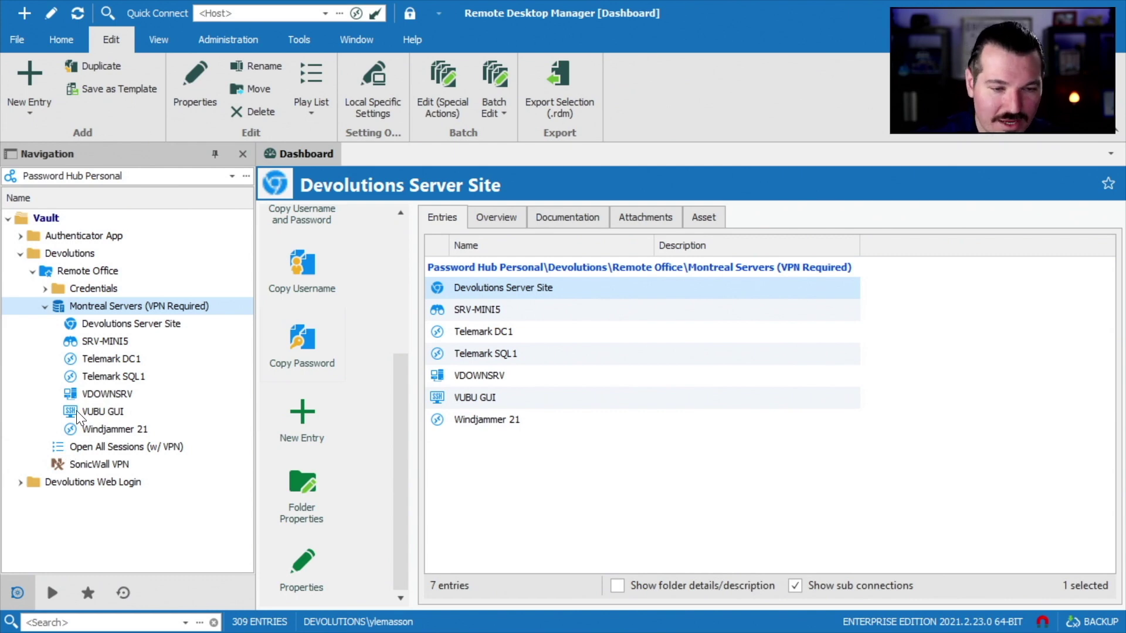
Step: Batch edit the seven entries' general settings to override VPN with Connect set to Inherited
click(86, 329)
shift+click(98, 431)
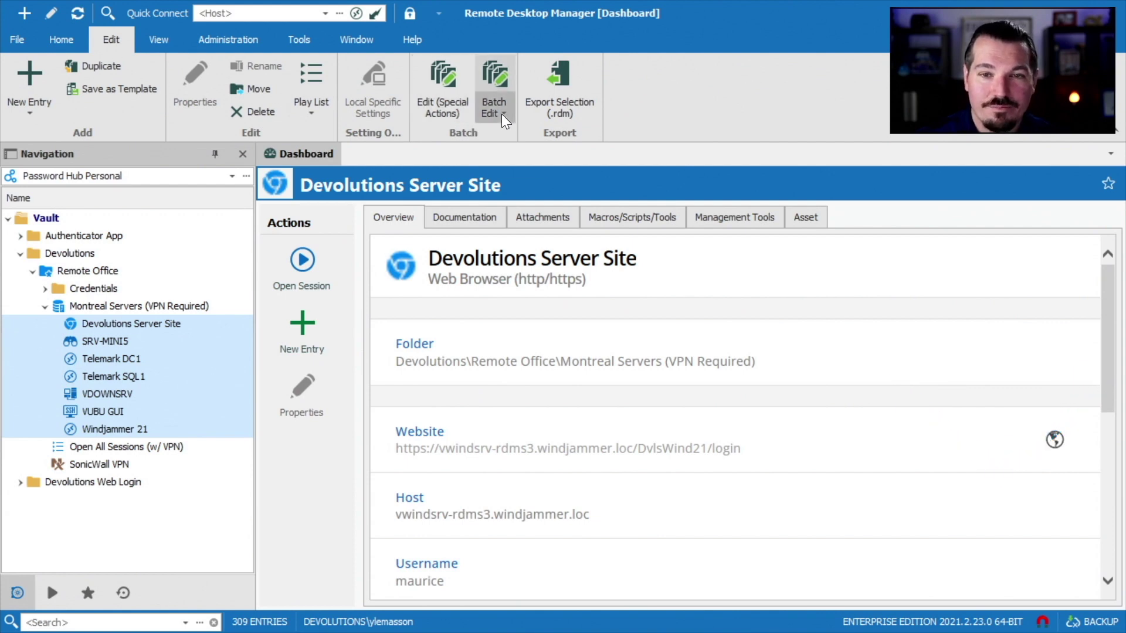
click(495, 97)
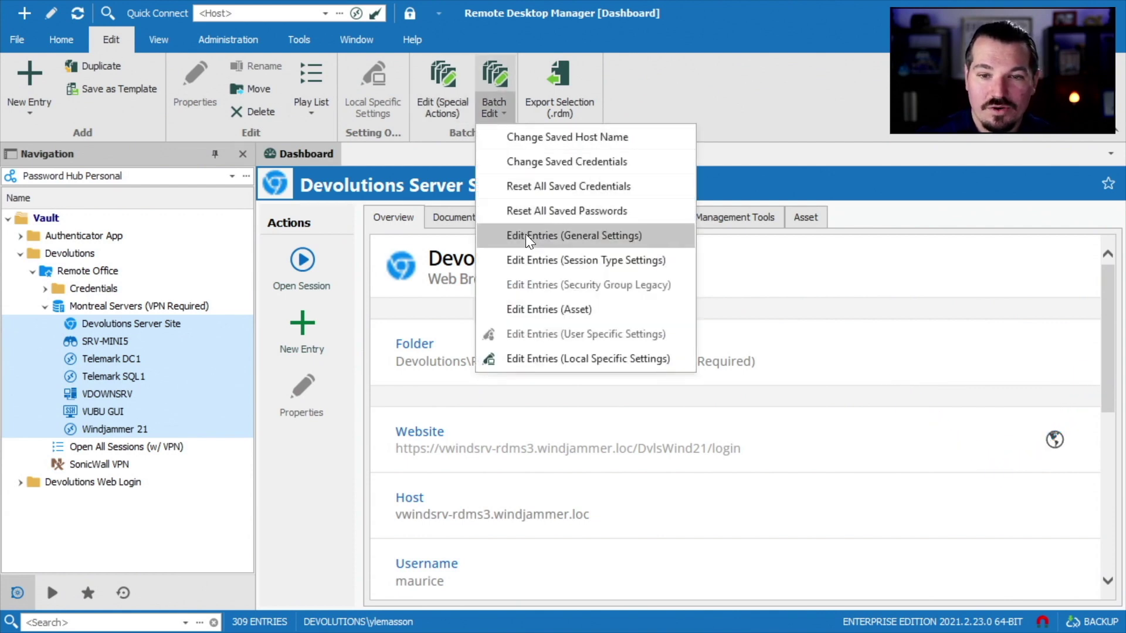
click(595, 244)
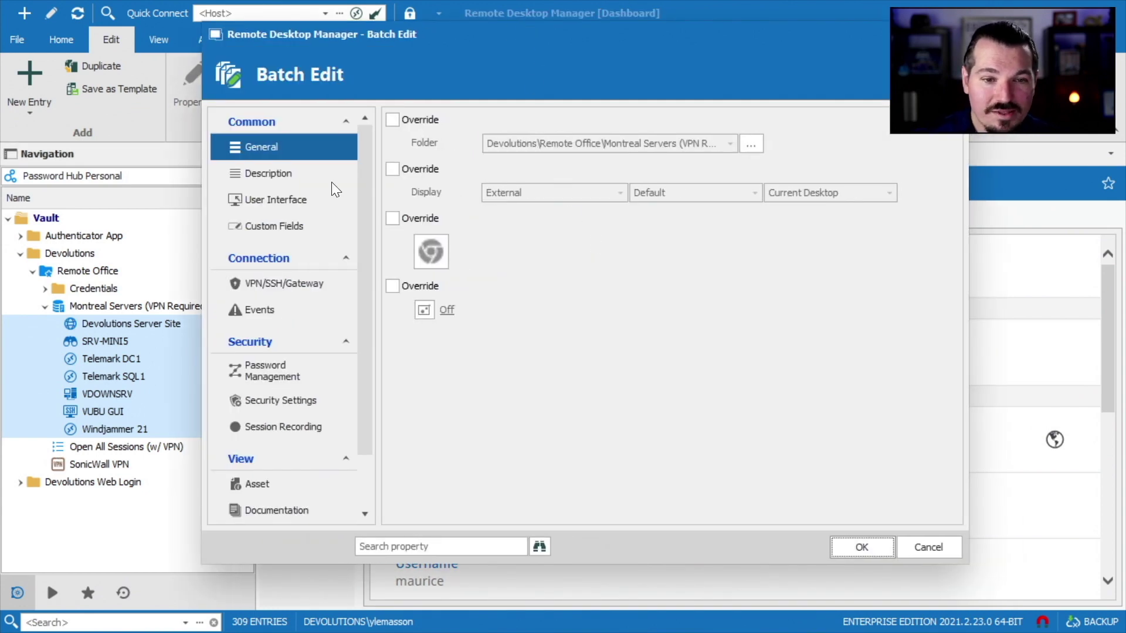
click(300, 296)
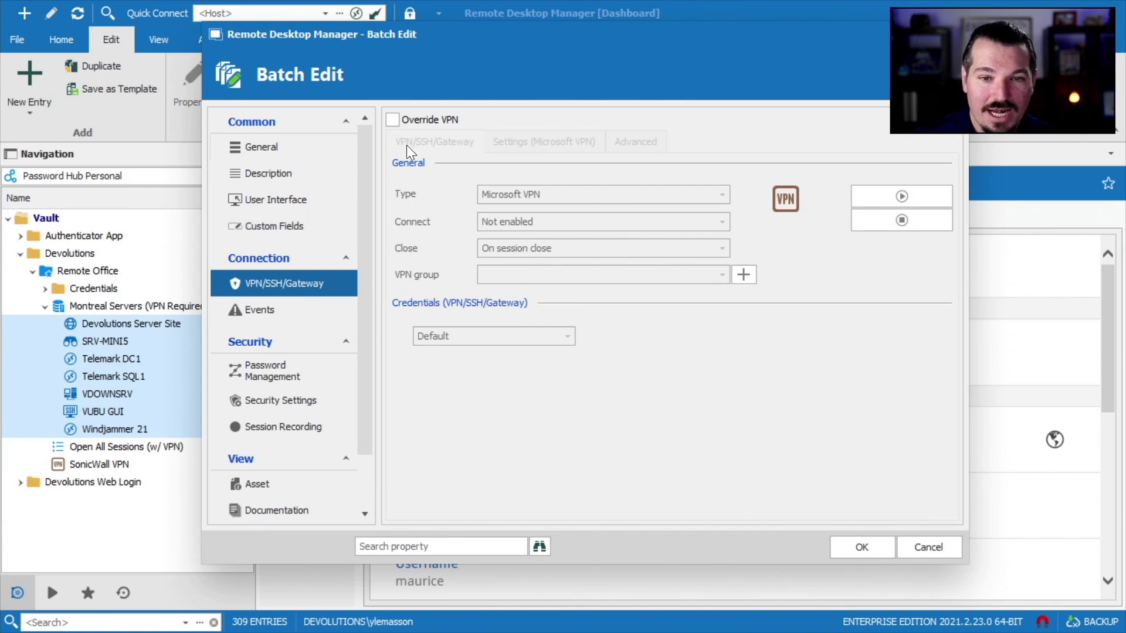
click(394, 120)
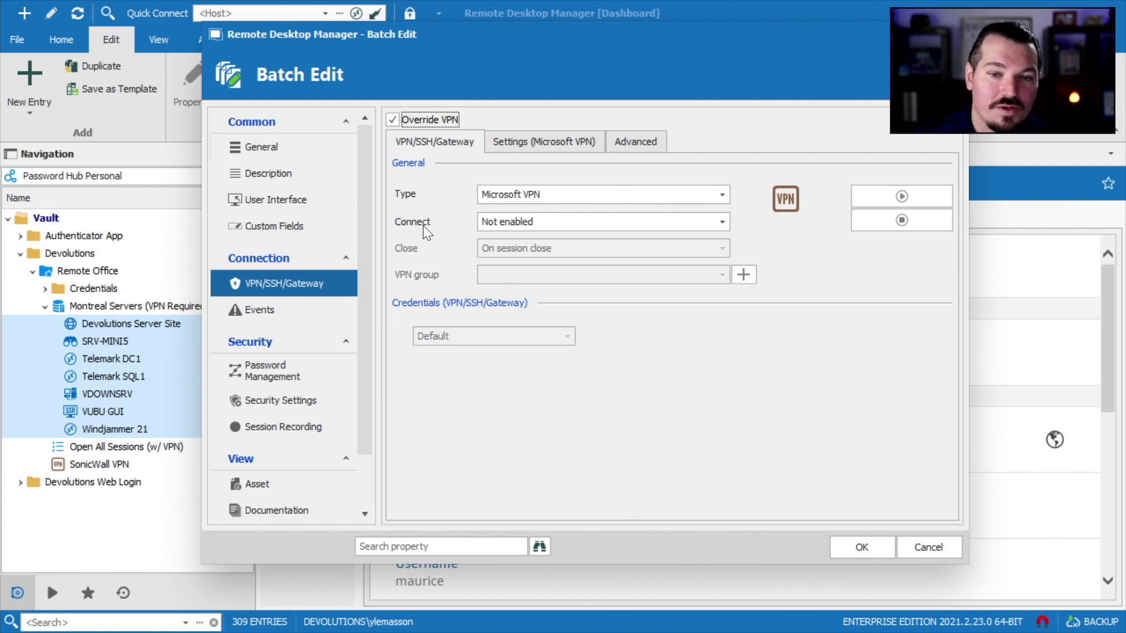
click(538, 226)
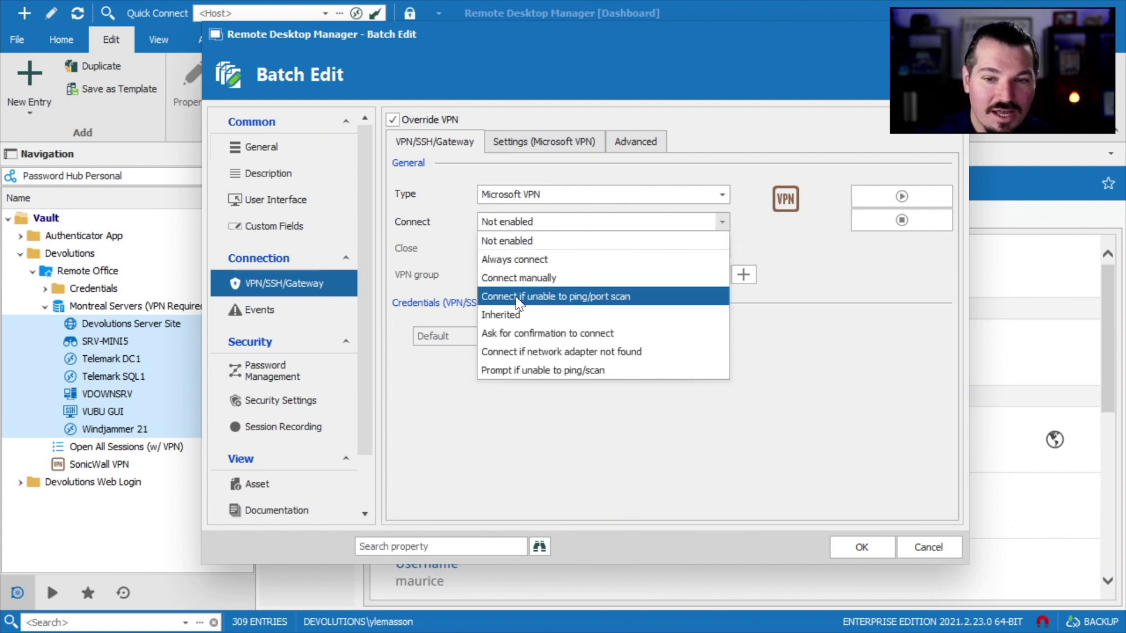
click(515, 316)
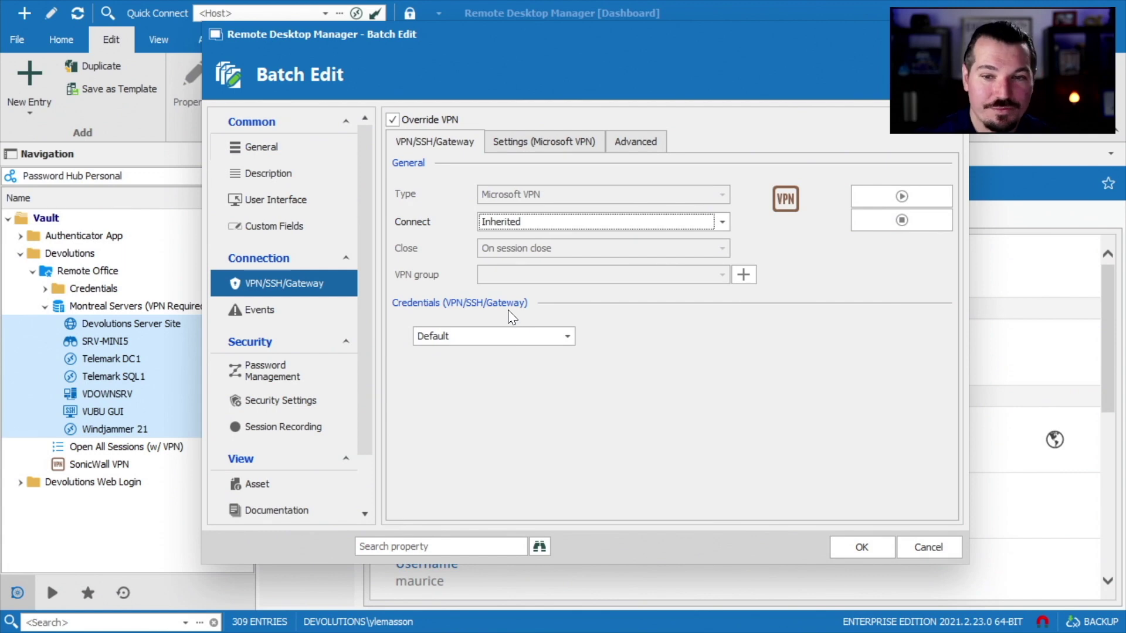
click(861, 548)
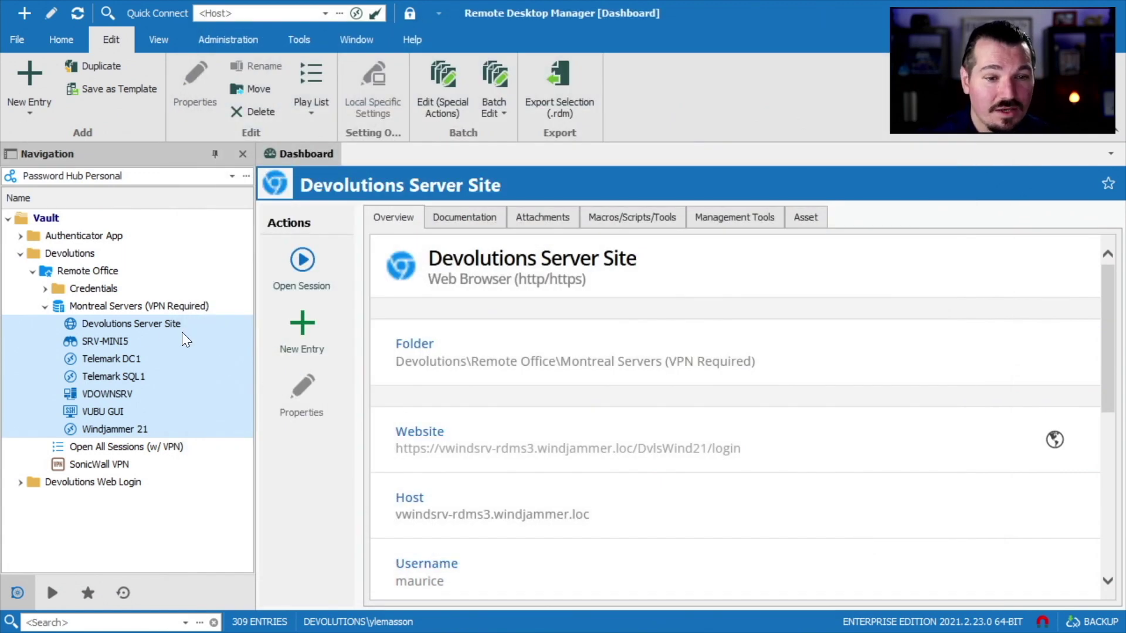
Step: Browse the SRV-MINI5 and Telemark SQL1 entry details, then return to Montreal Servers
click(134, 326)
click(95, 343)
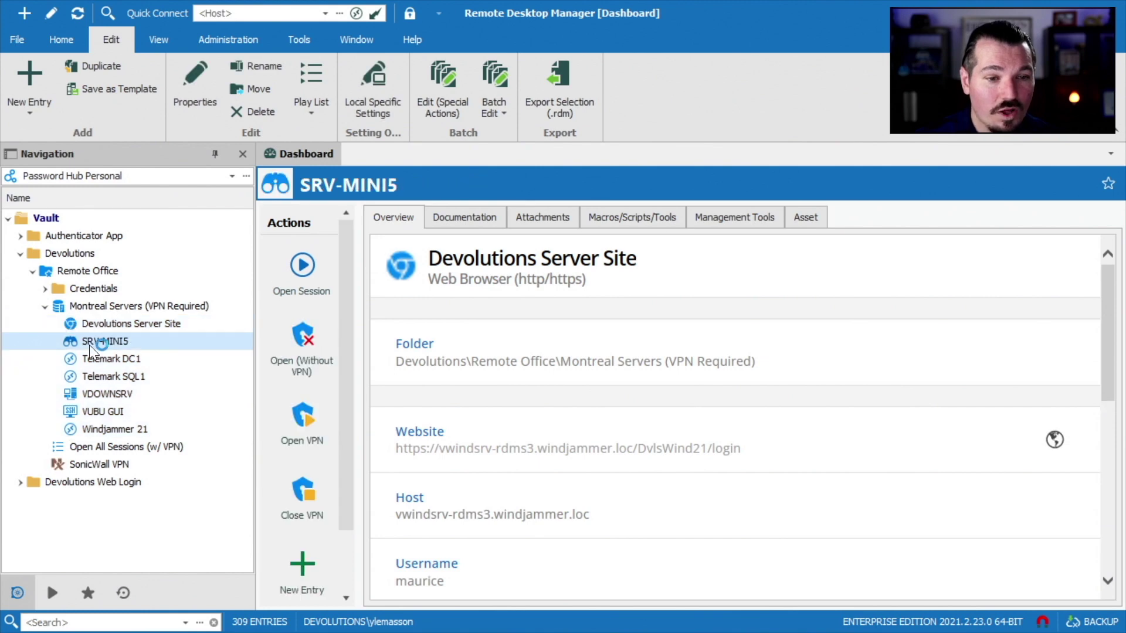
key(Down)
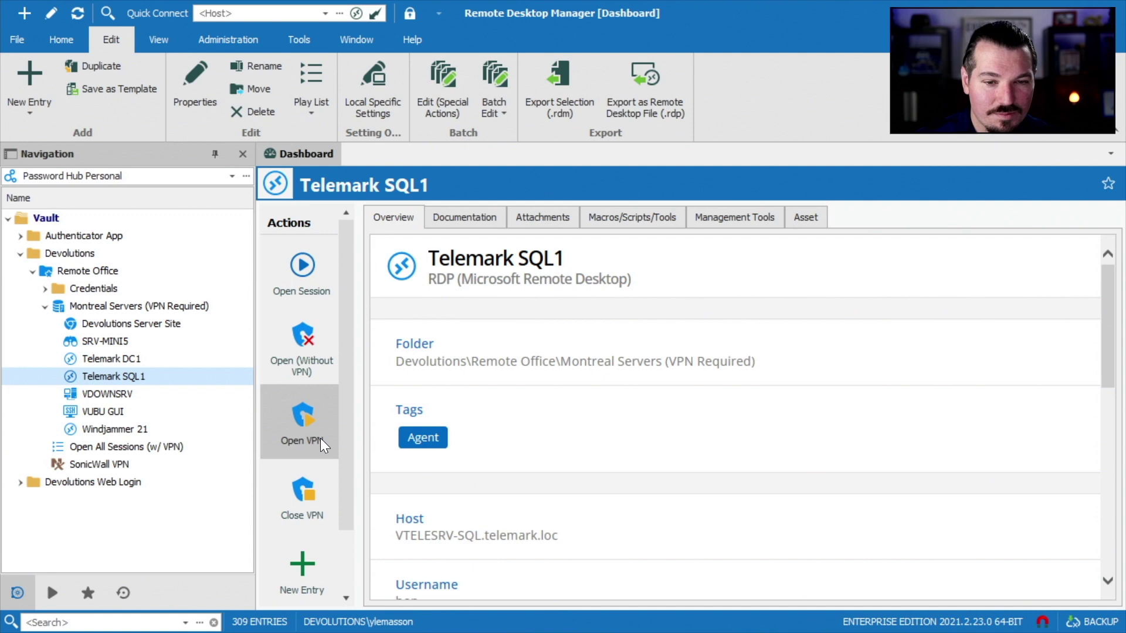
scroll(293, 539, down, 1)
scroll(293, 539, up, 1)
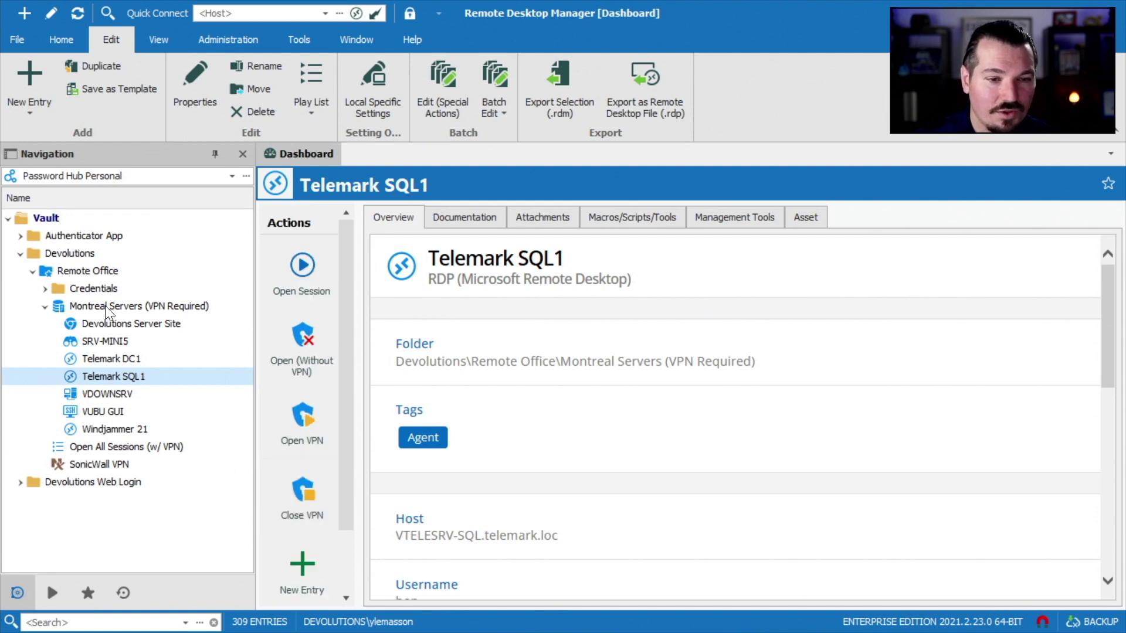
click(97, 306)
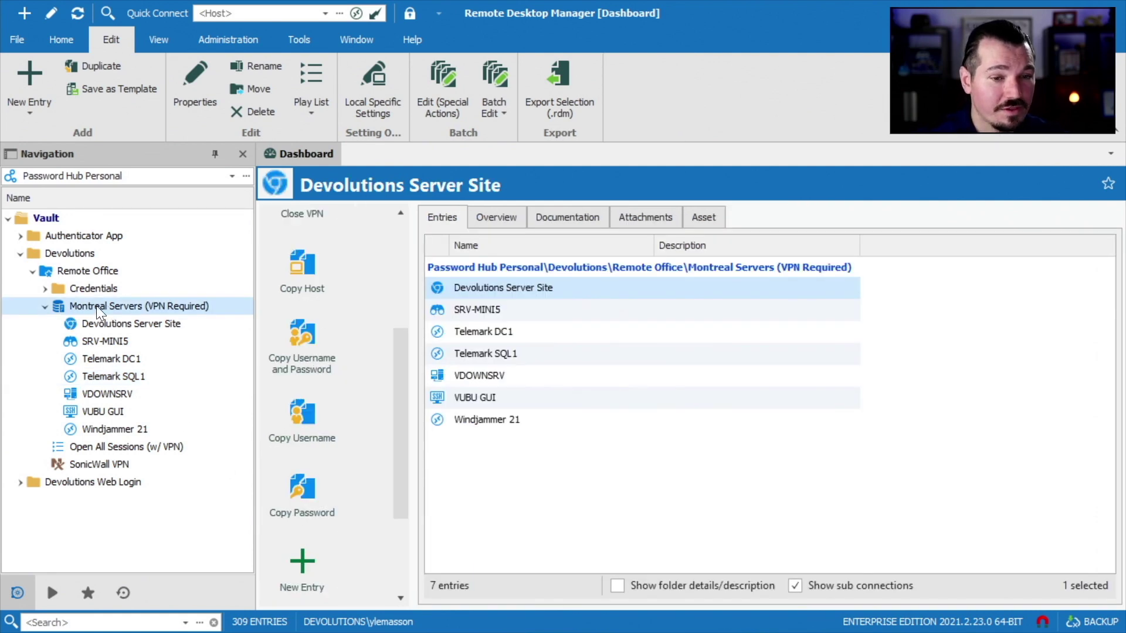
Step: In Montreal Servers folder properties, set the VPN type to Session using SonicWall VPN
right_click(81, 314)
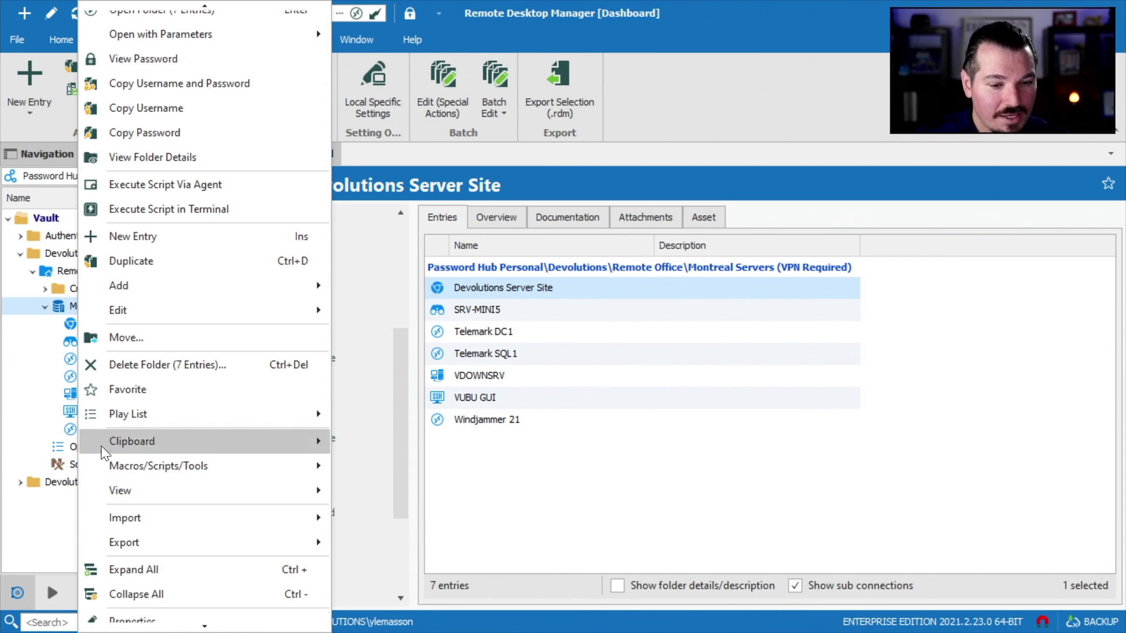
click(132, 619)
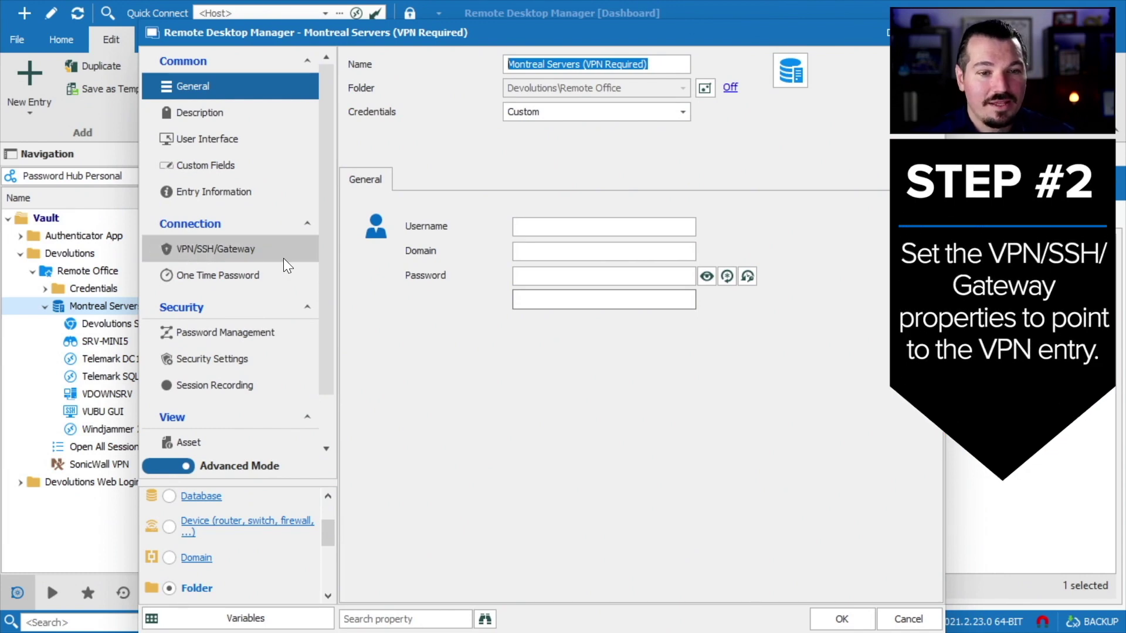
click(195, 249)
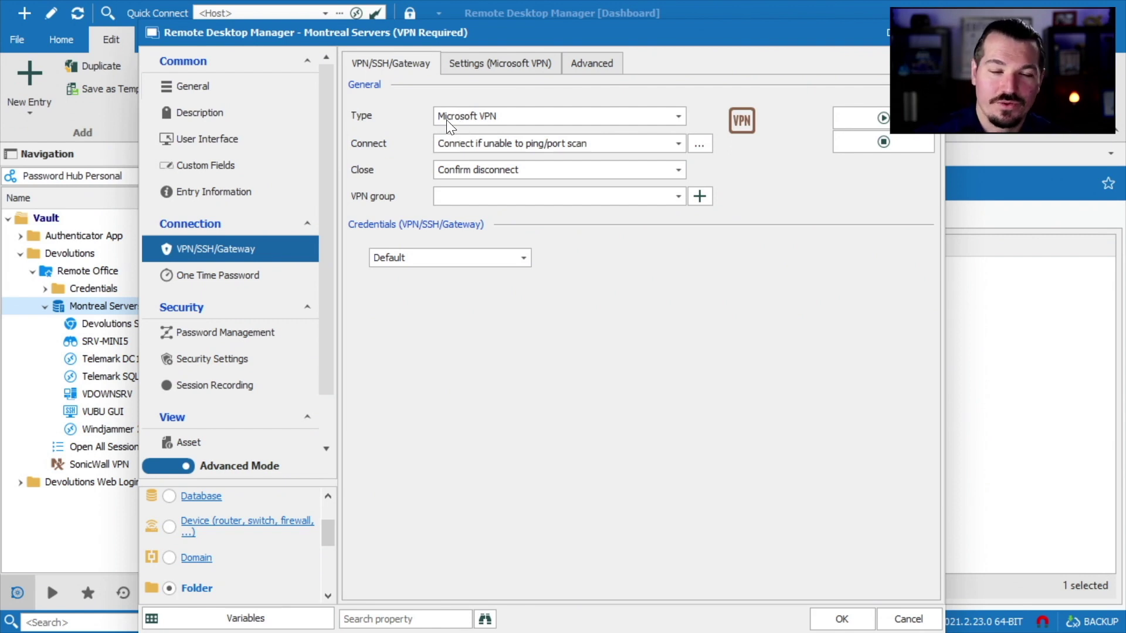
click(498, 119)
click(471, 448)
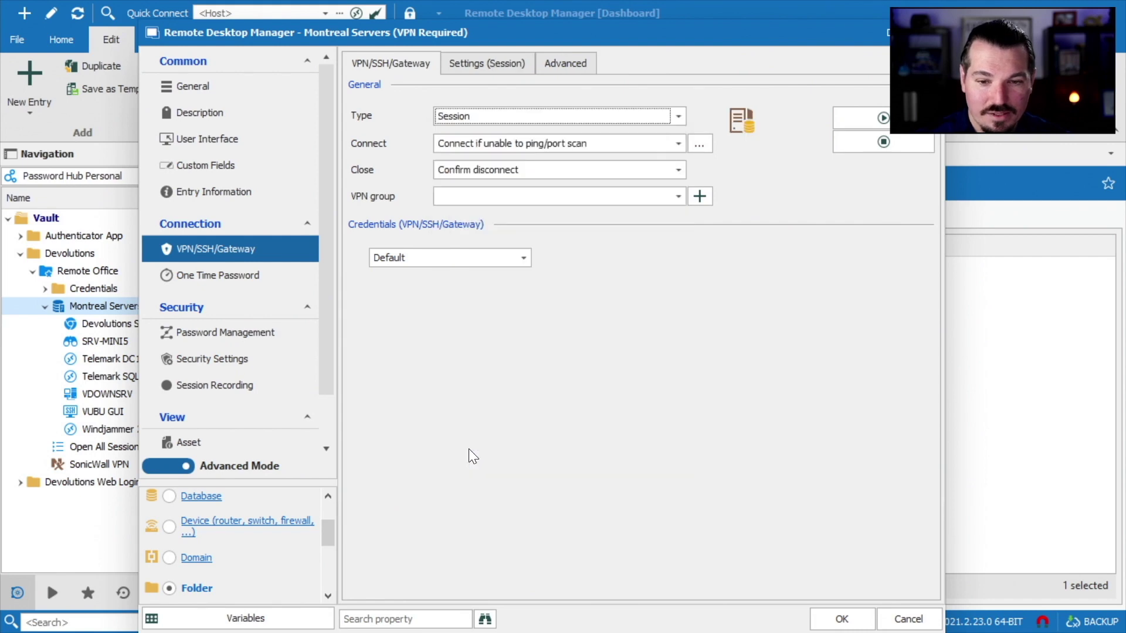
click(469, 67)
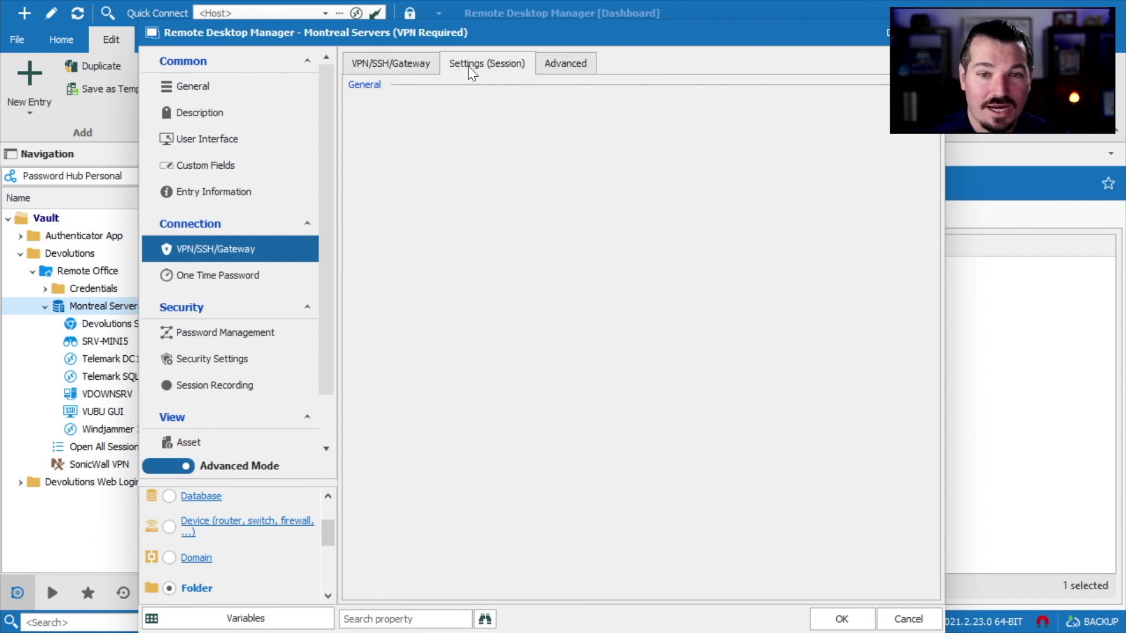
click(883, 121)
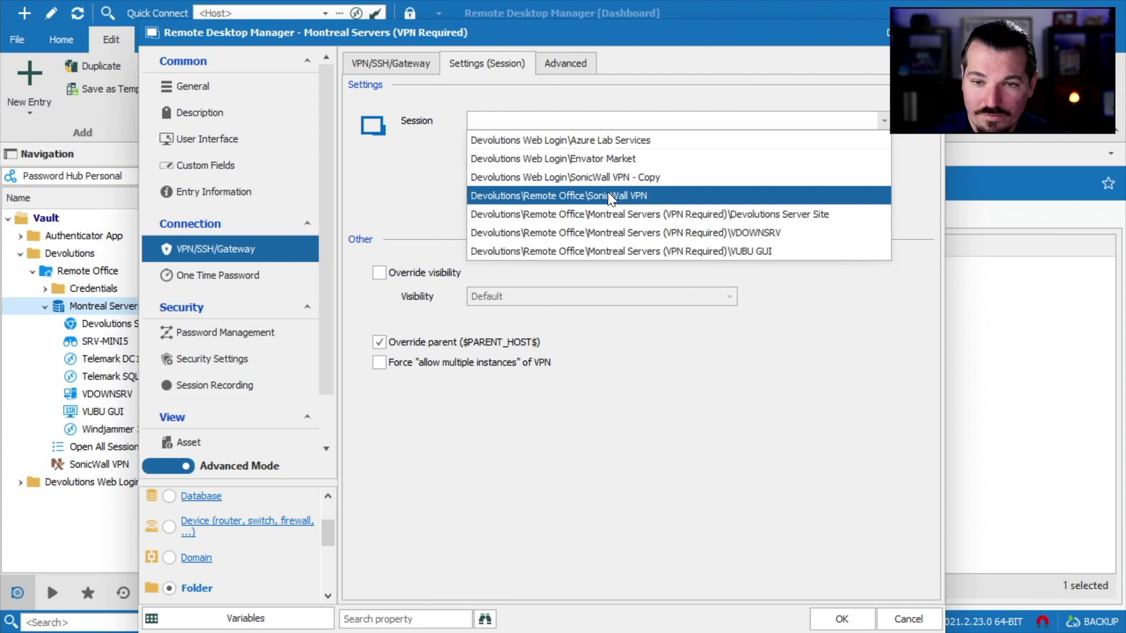
click(607, 199)
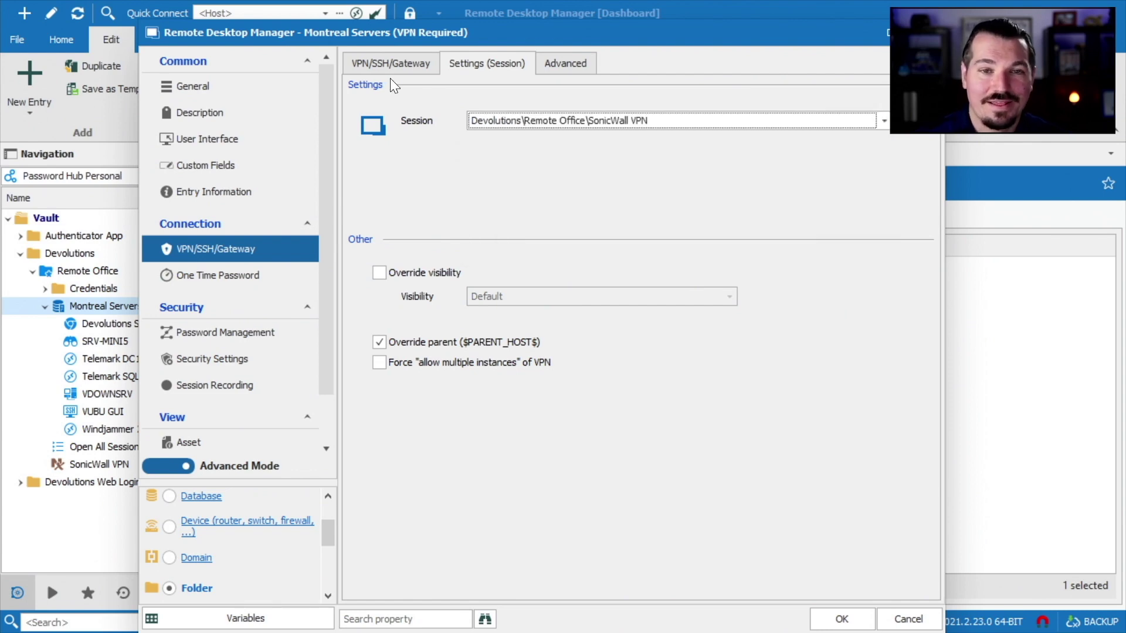
Step: Make the folder VPN connect if unable to ping and close on session close
click(380, 66)
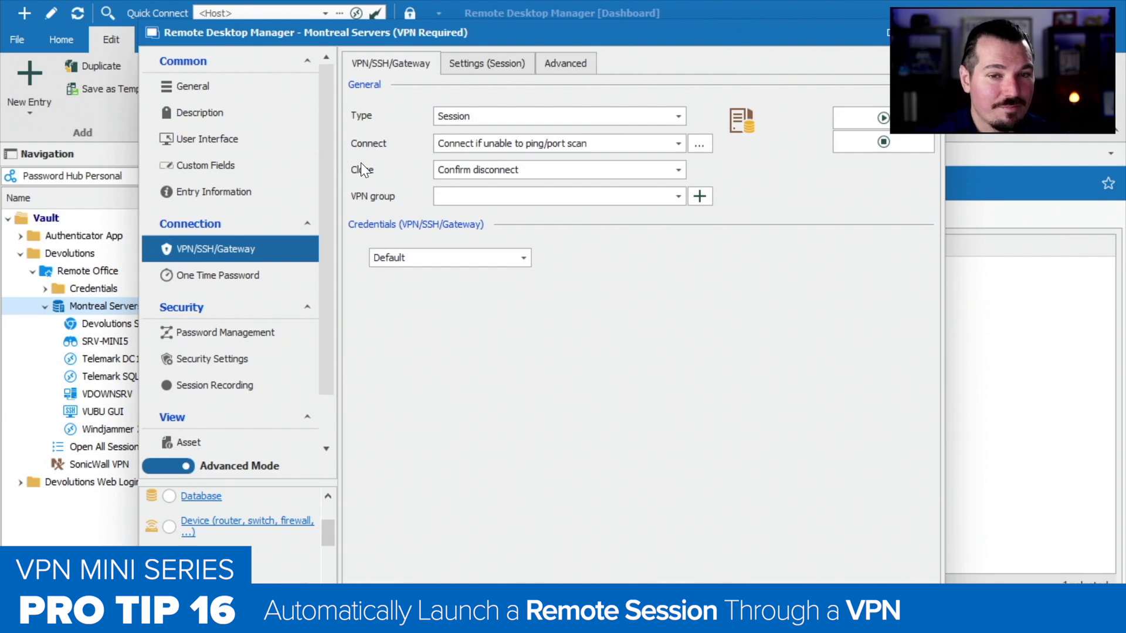
click(440, 144)
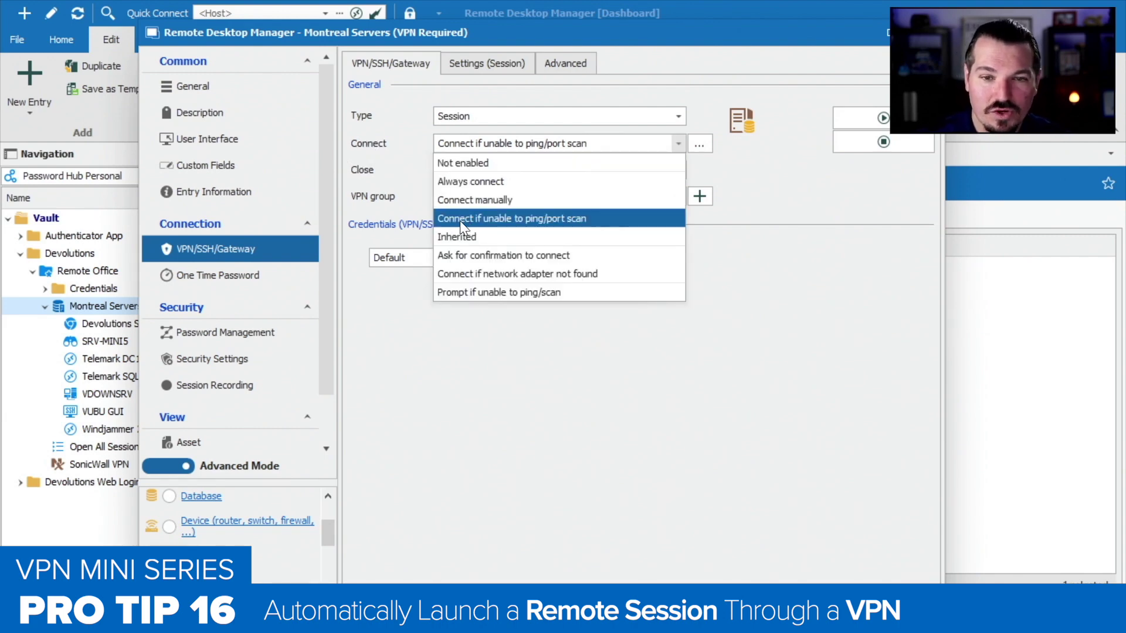
click(458, 218)
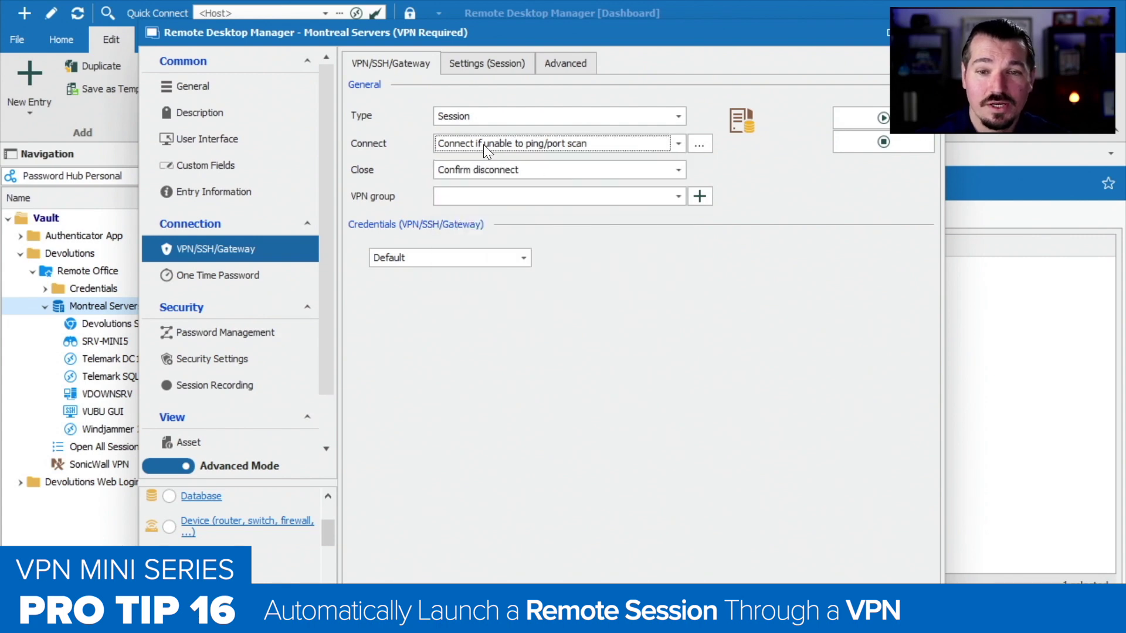
click(448, 169)
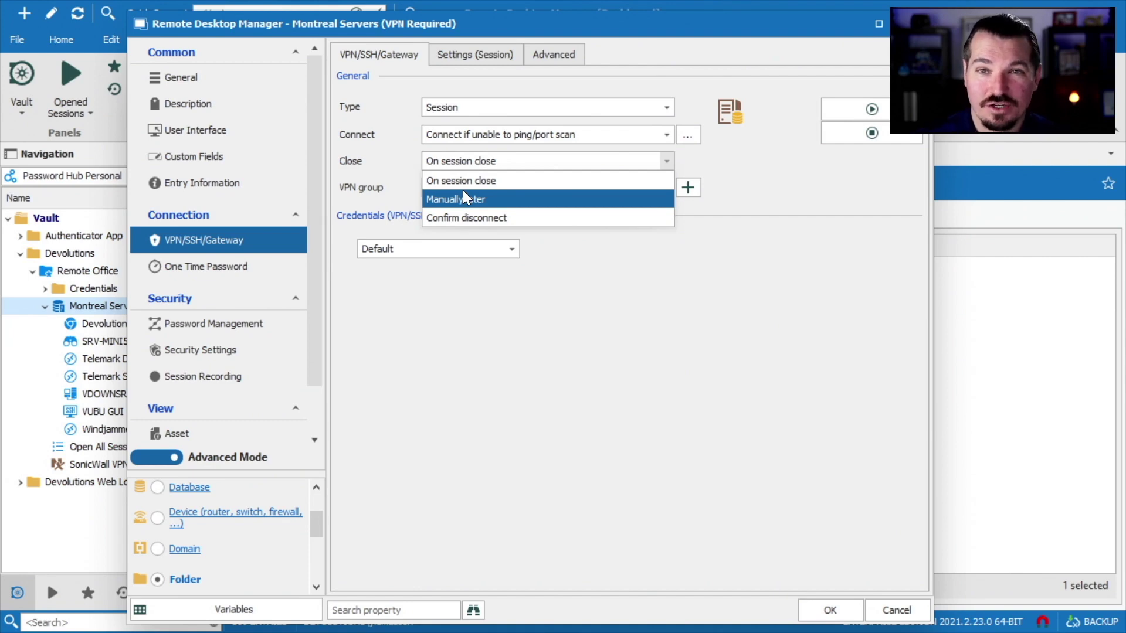
click(469, 181)
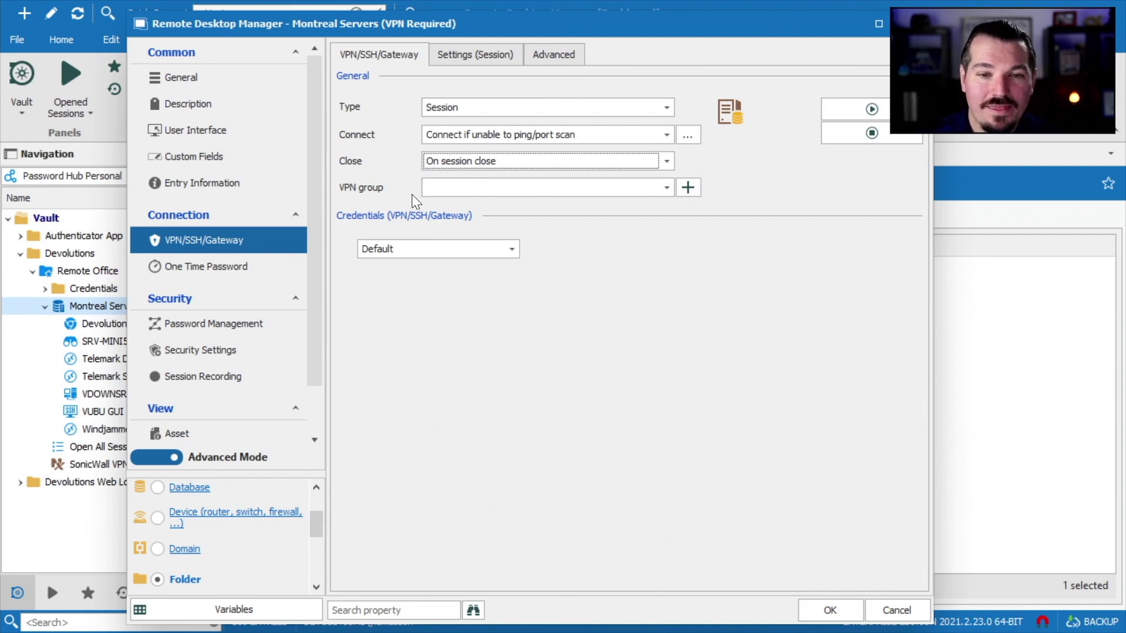
click(461, 188)
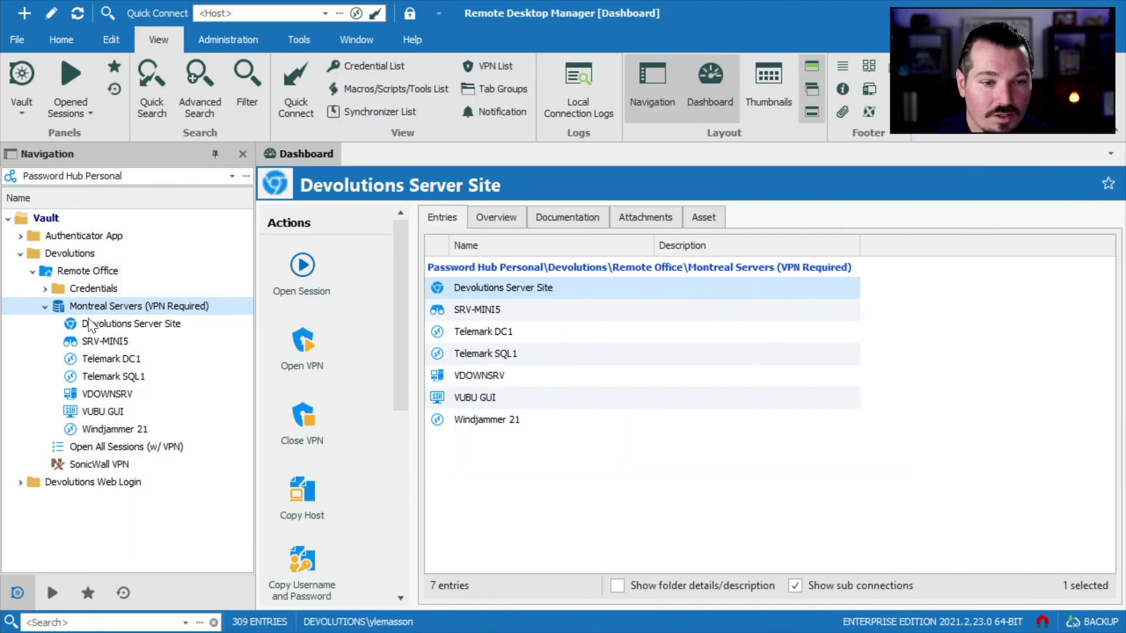
Step: Launch Windjammer 21, submit the NetExtender code, and choose Close Now on the VPN wait dialog
click(103, 428)
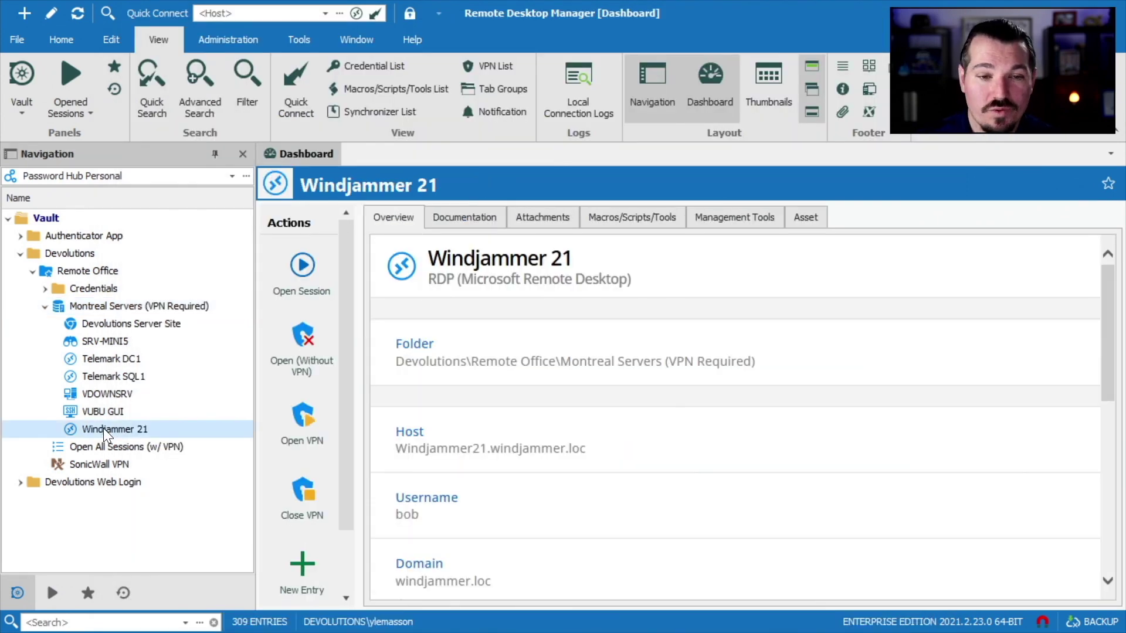
click(302, 271)
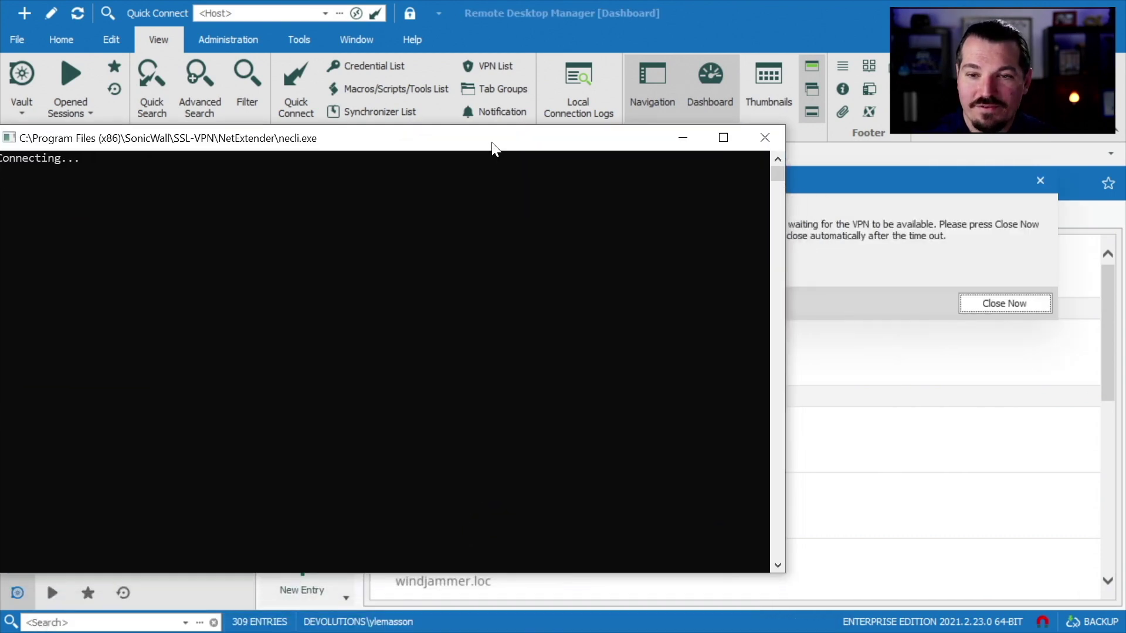
drag(492, 146, 535, 83)
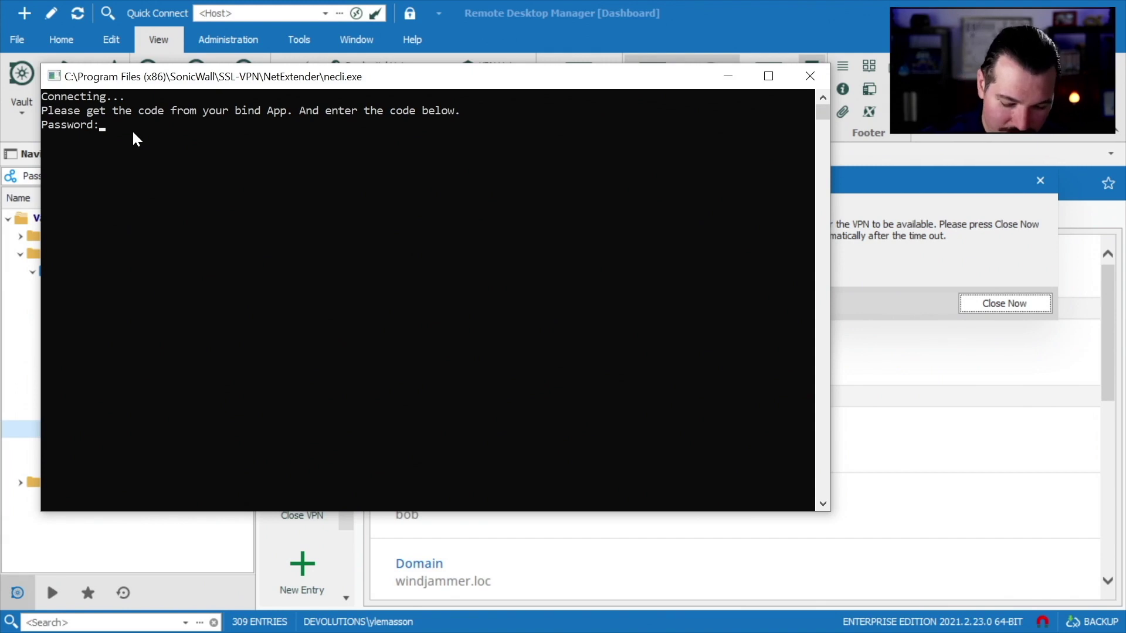
key(Return)
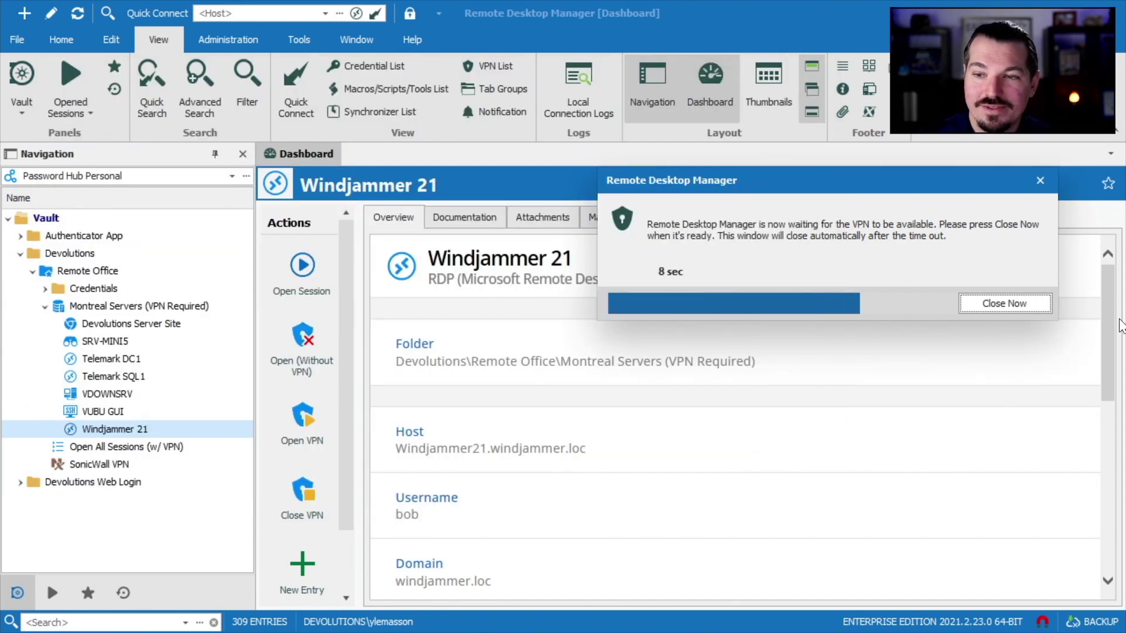
click(1023, 305)
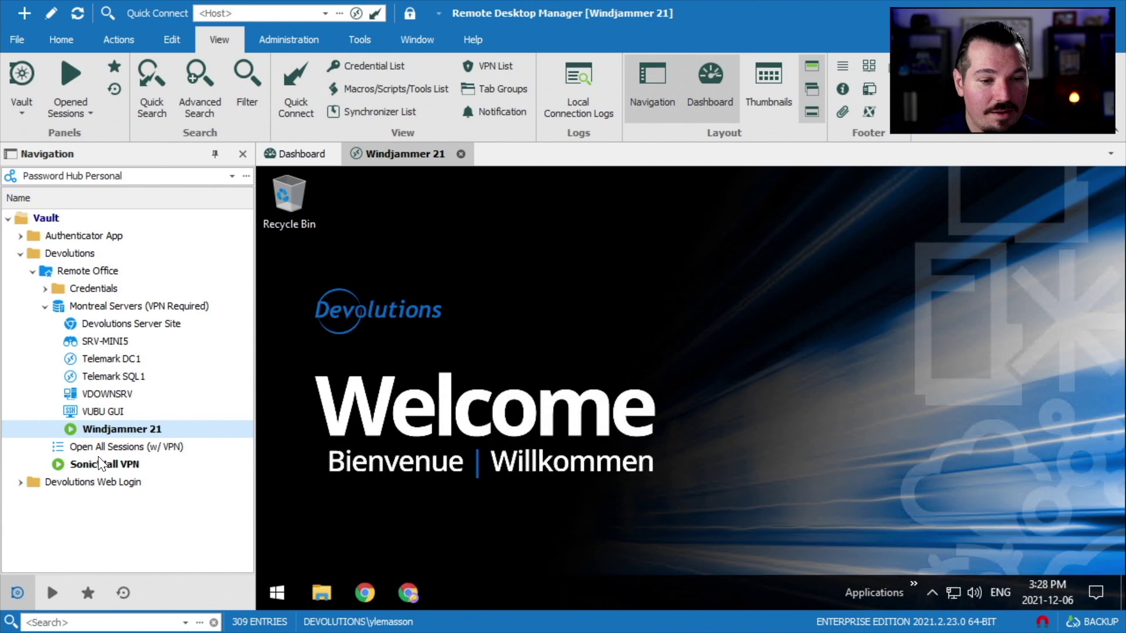
Step: Open VDOWNSRV, SRV-MINI5, Telemark DC1 and VUBU GUI sessions, then close all but Telemark DC1
click(108, 397)
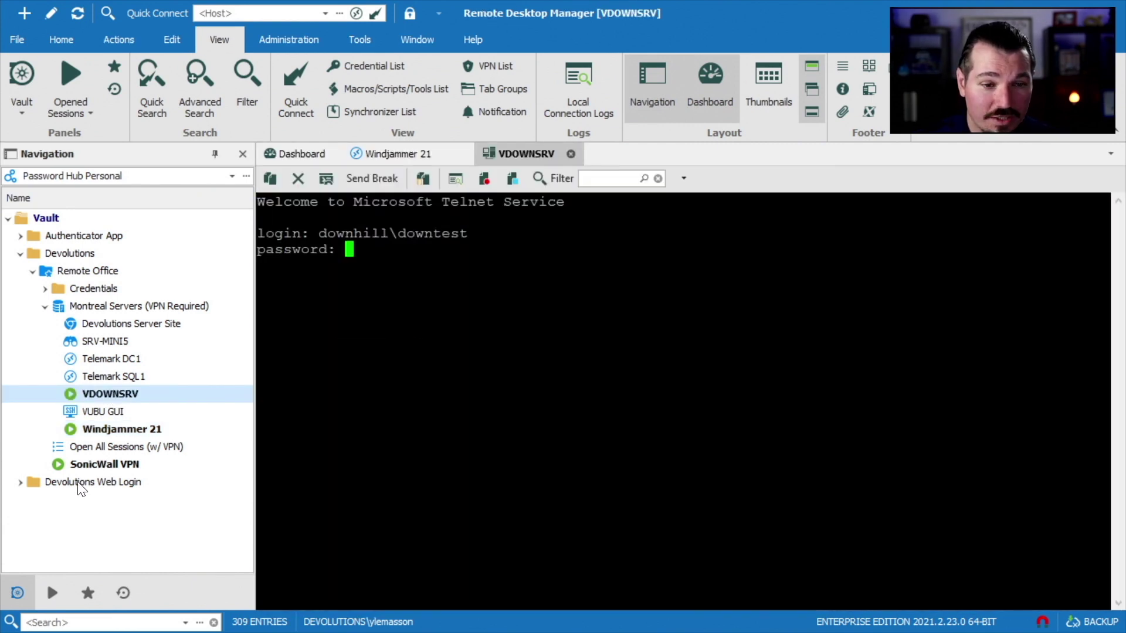
click(104, 341)
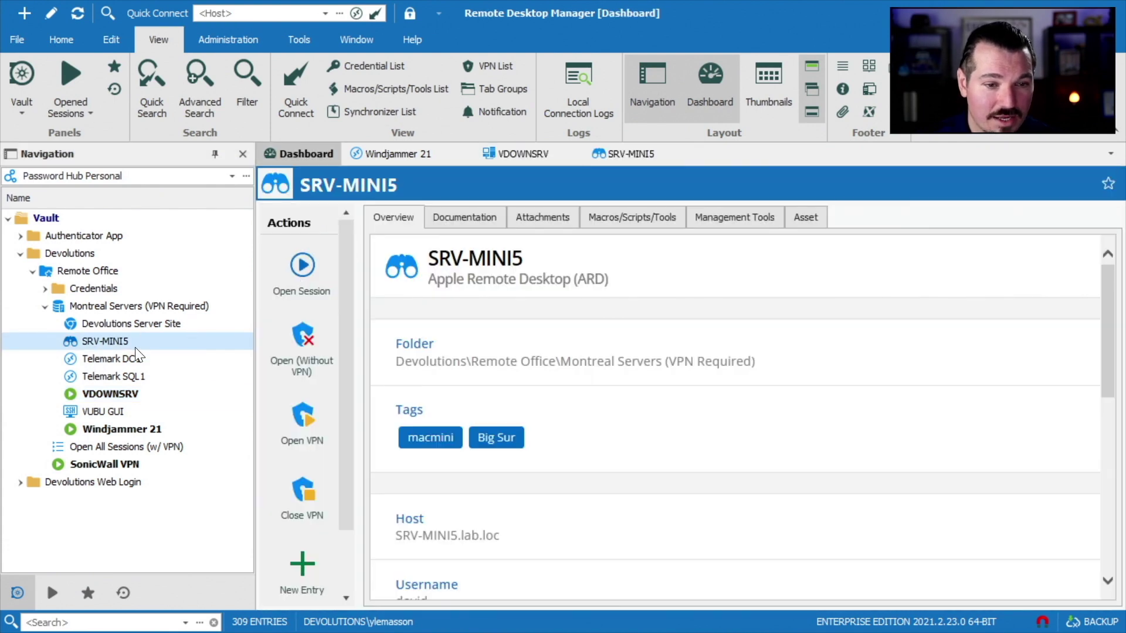
click(131, 360)
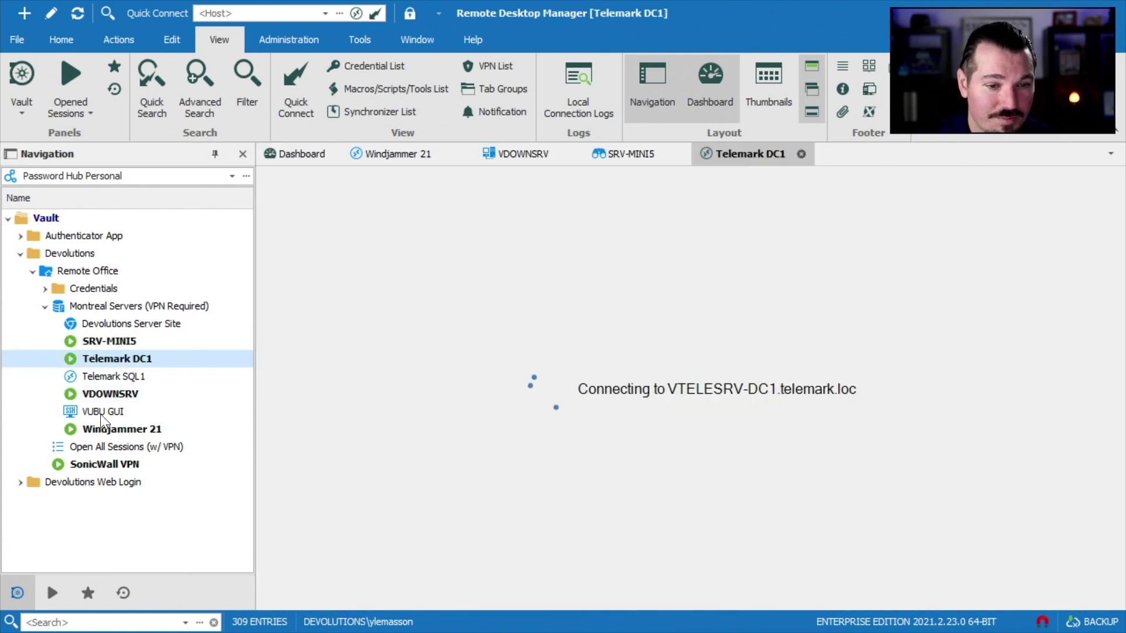
click(106, 413)
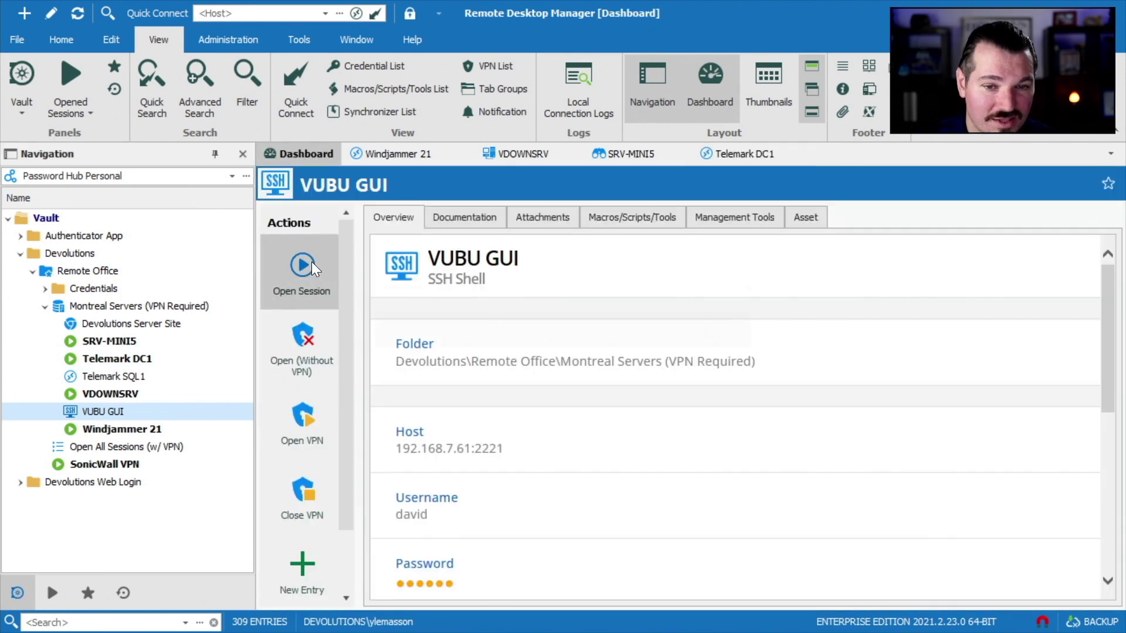
click(302, 267)
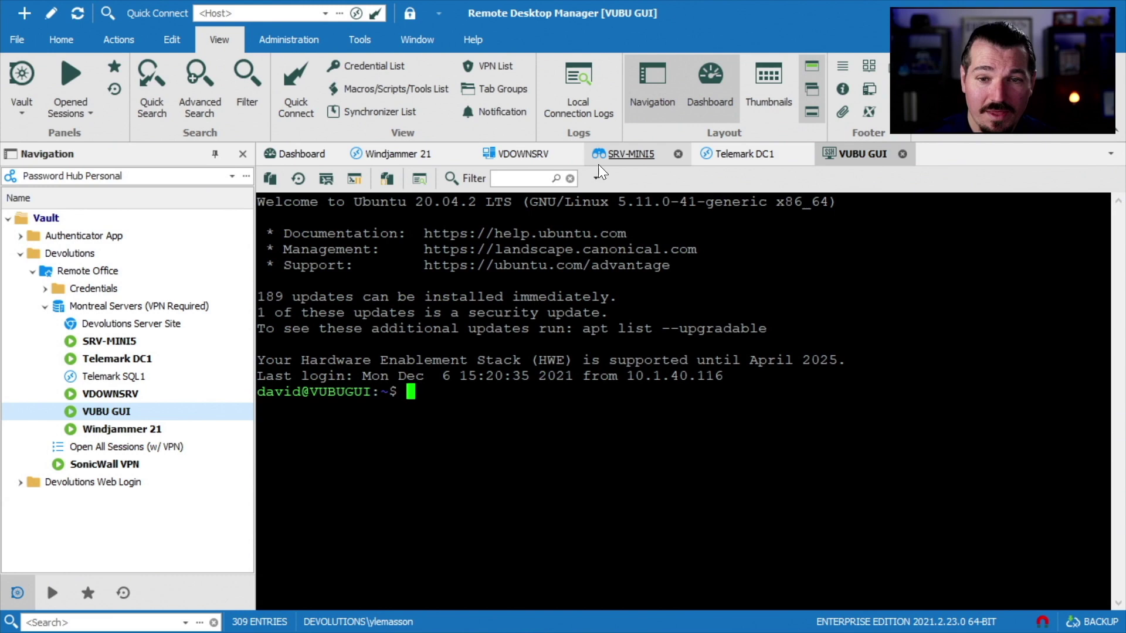
double_click(121, 428)
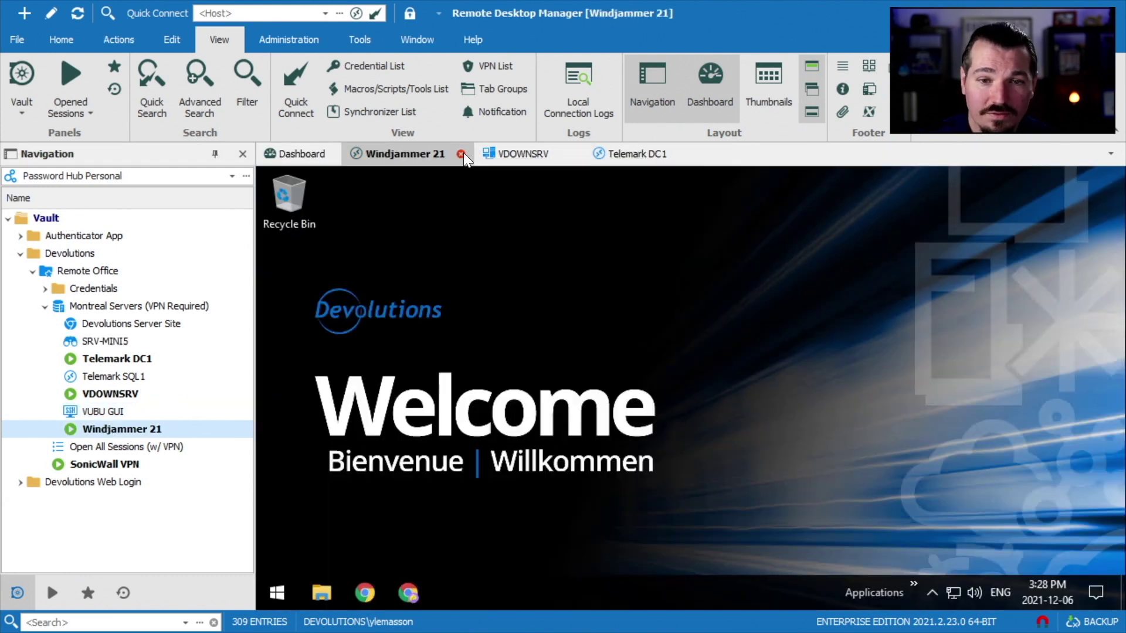
click(460, 153)
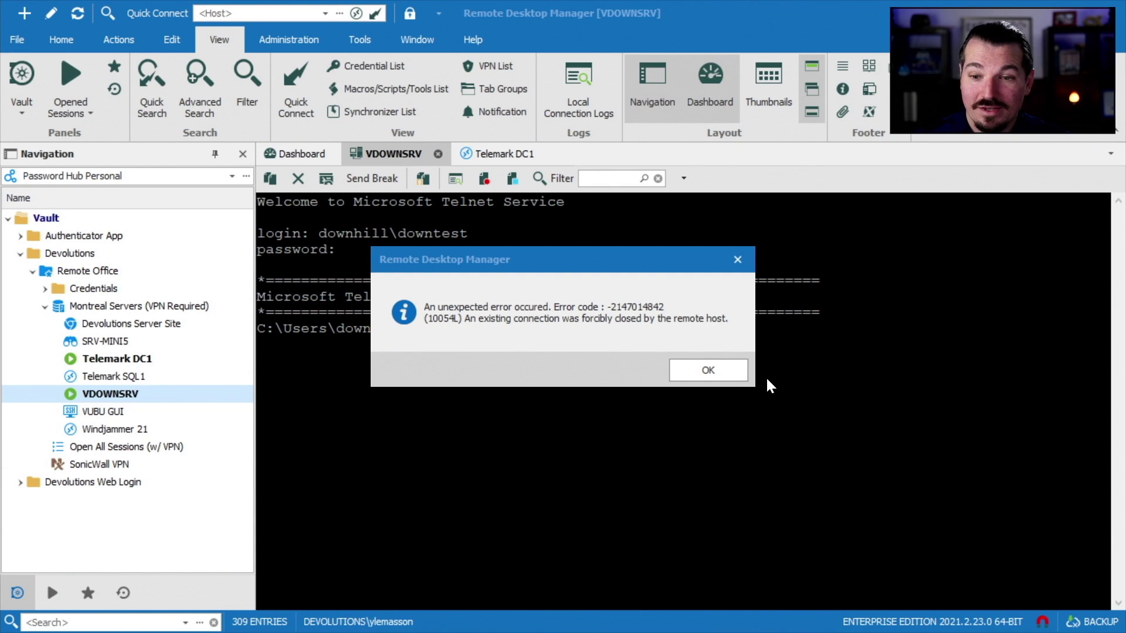
click(709, 371)
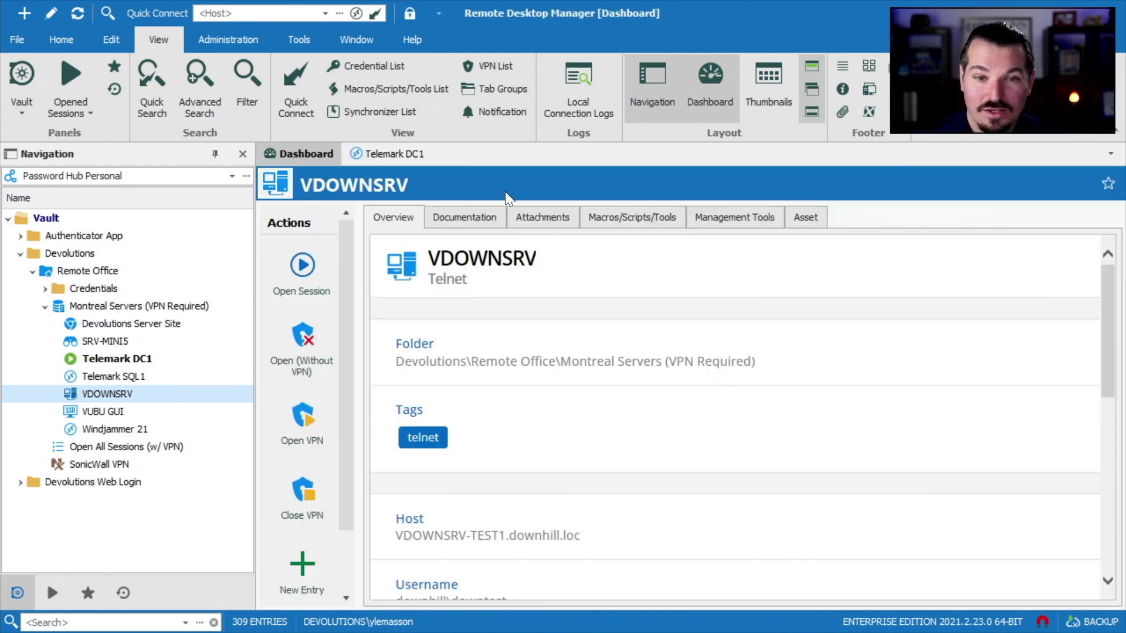